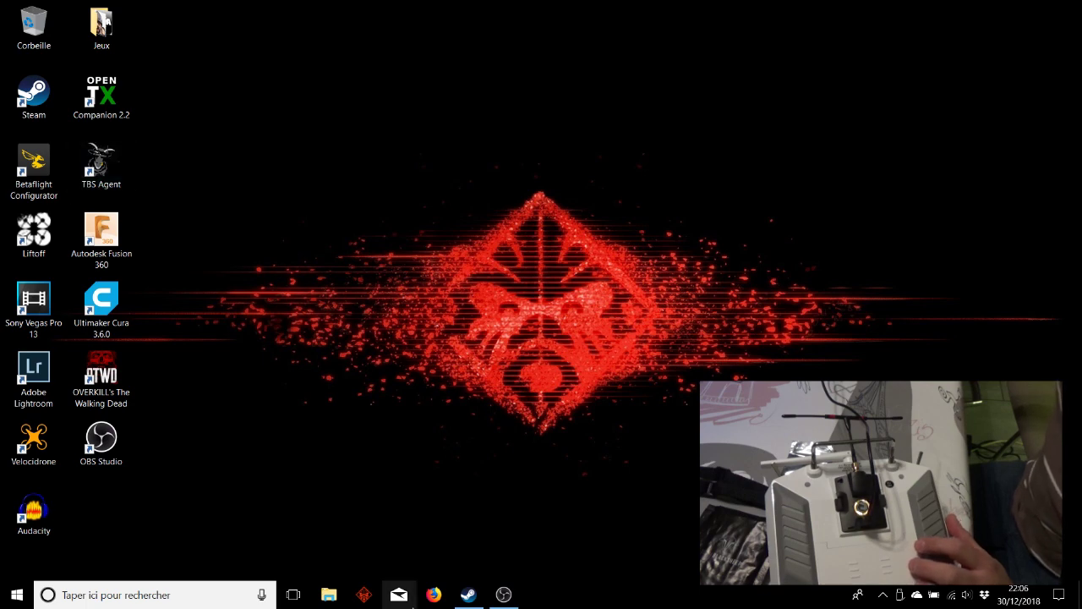
Step: Open Firefox and search Google for "tbs agent"
click(425, 595)
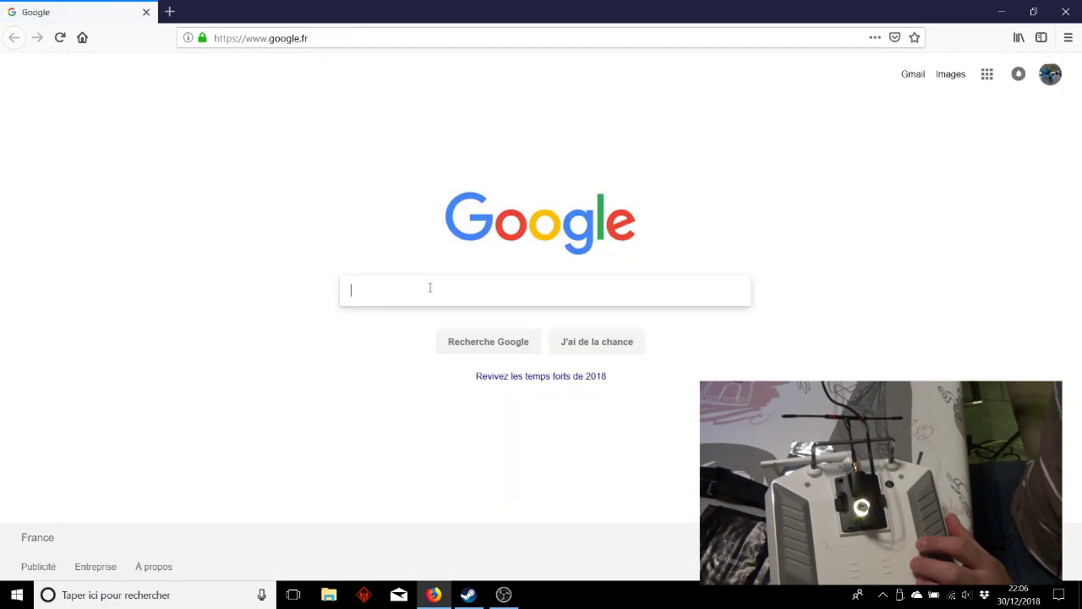
text(tbs agen)
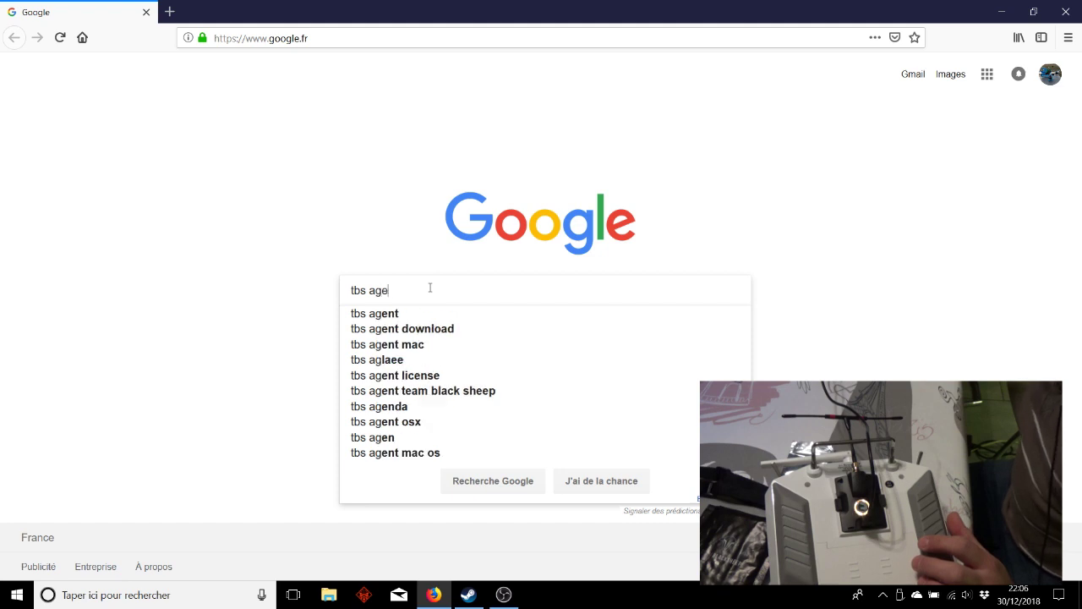
text(t)
key(Return)
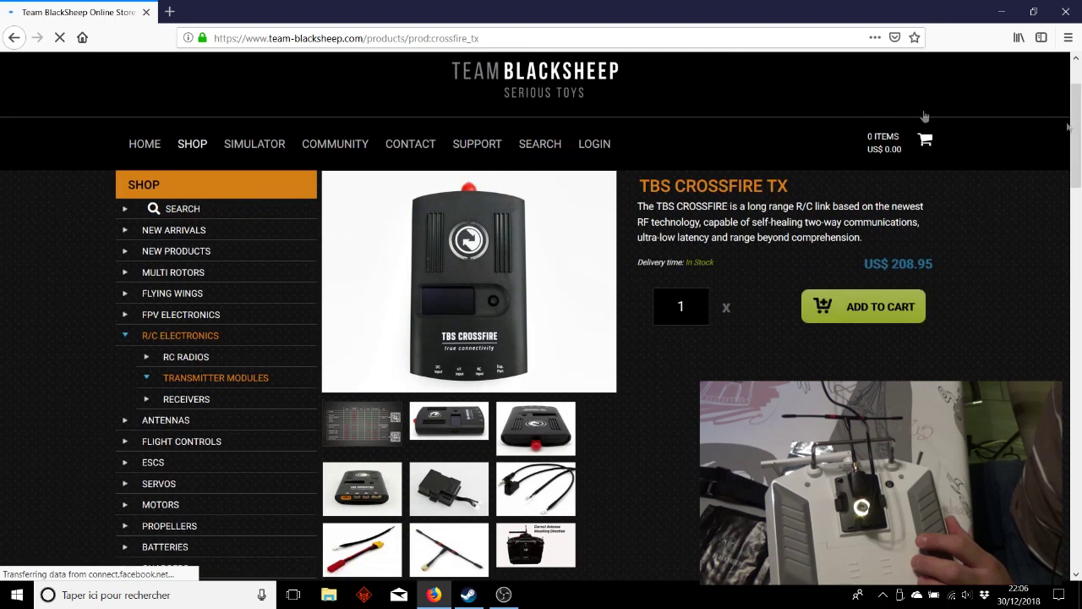
Step: Open the Team BlackSheep support site from the Crossfire TX store page and look through its knowledge base down to the Software/Firmware section
scroll(541, 133, down, 2)
click(486, 145)
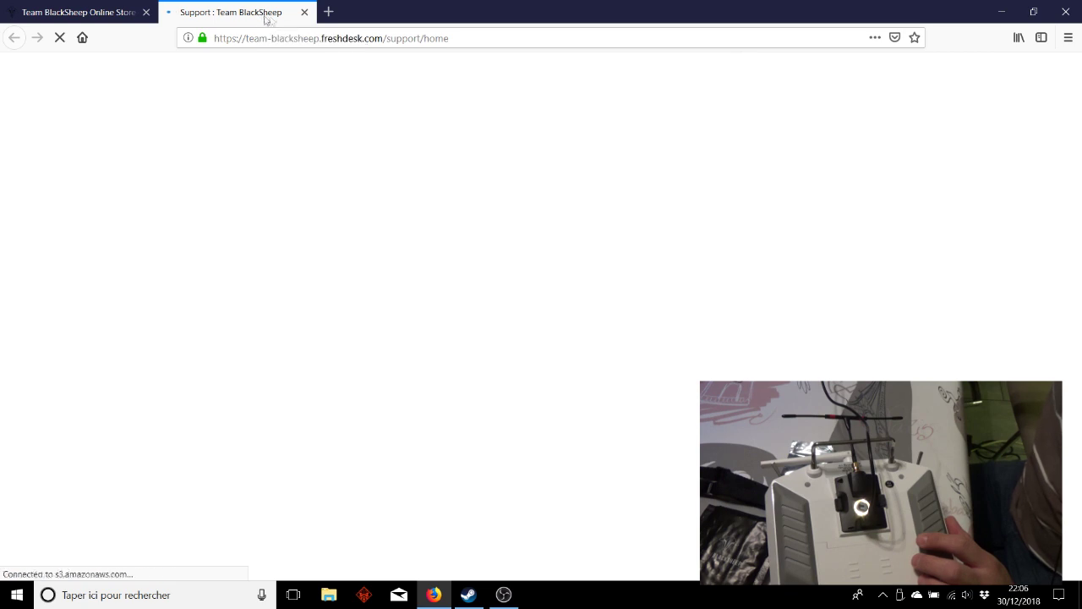
click(145, 12)
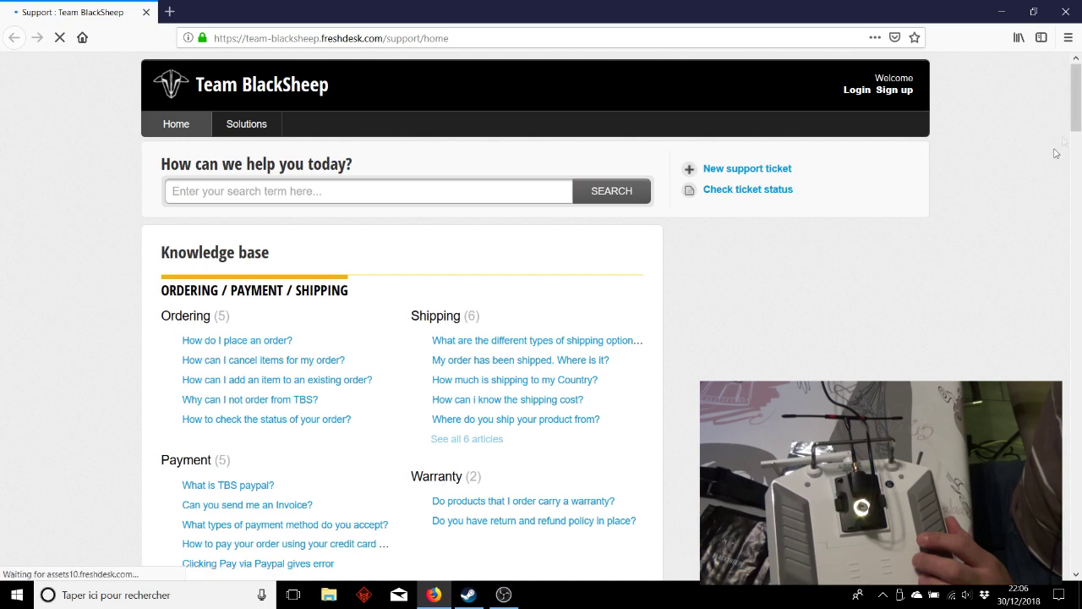
drag(1076, 111, 1070, 461)
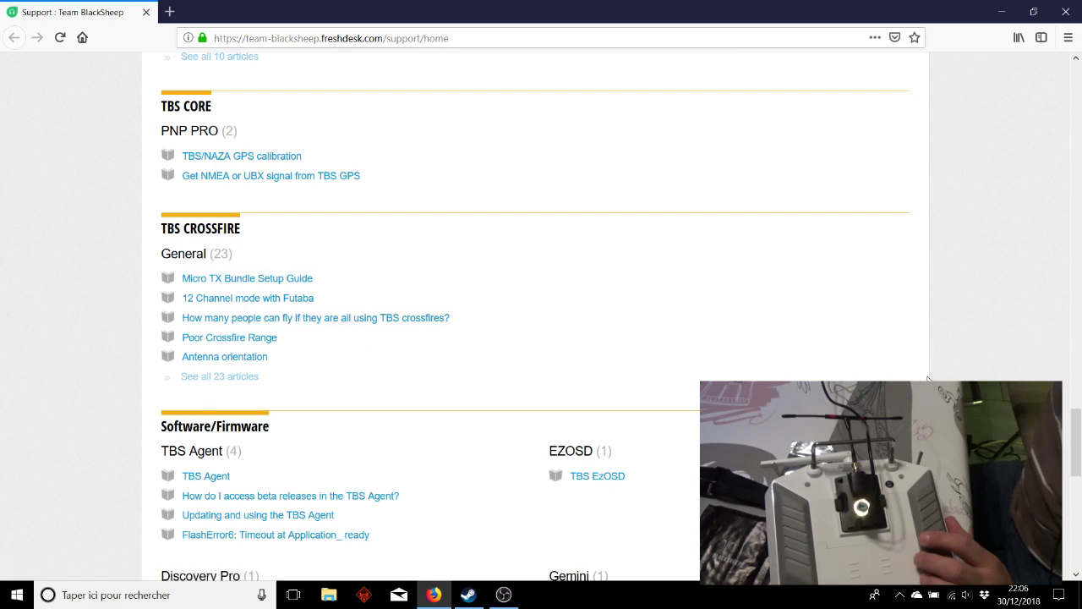
drag(1080, 408, 1059, 60)
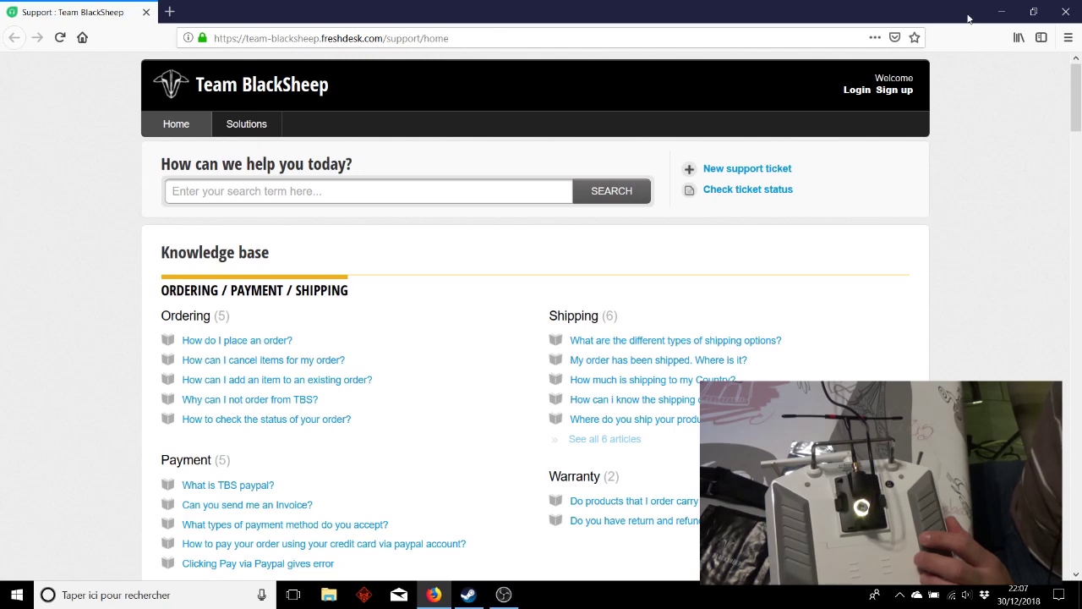
click(1001, 12)
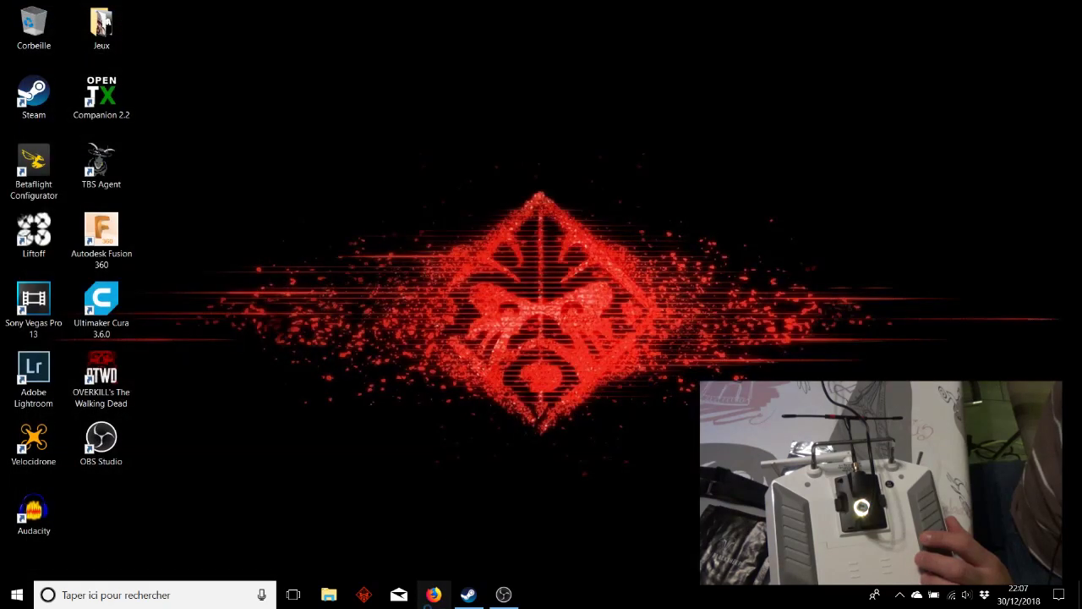
click(433, 594)
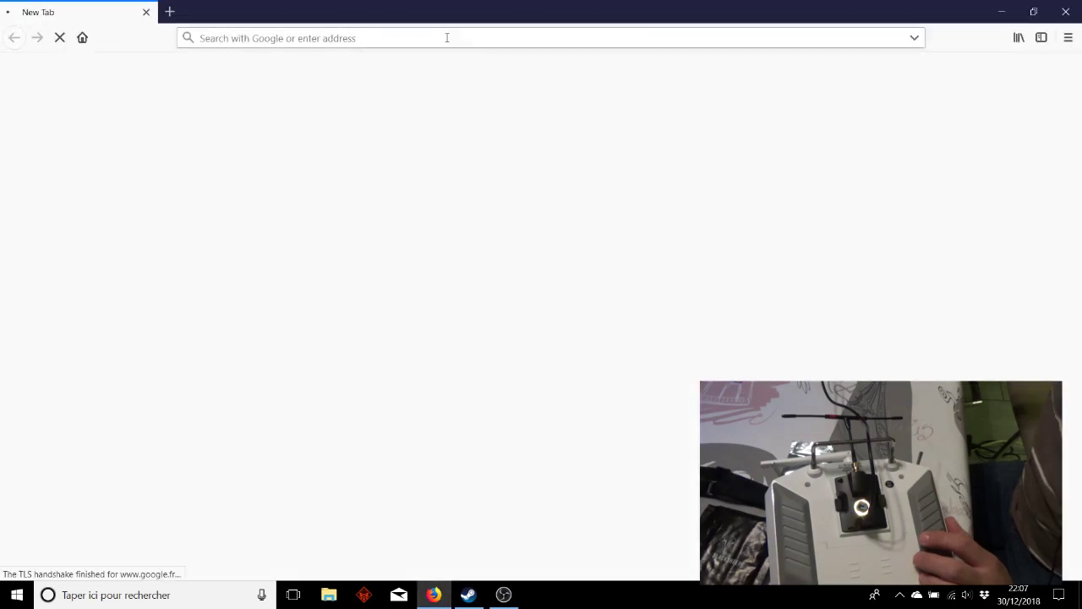
click(1069, 8)
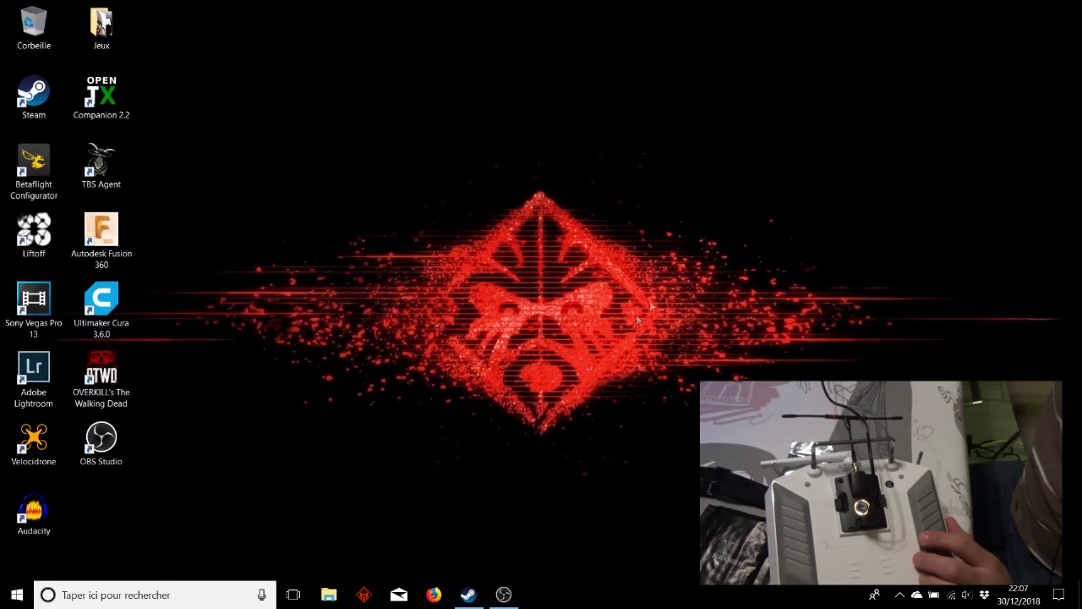
Step: Reopen Firefox and run the Google search for "tbs agent" again
click(429, 595)
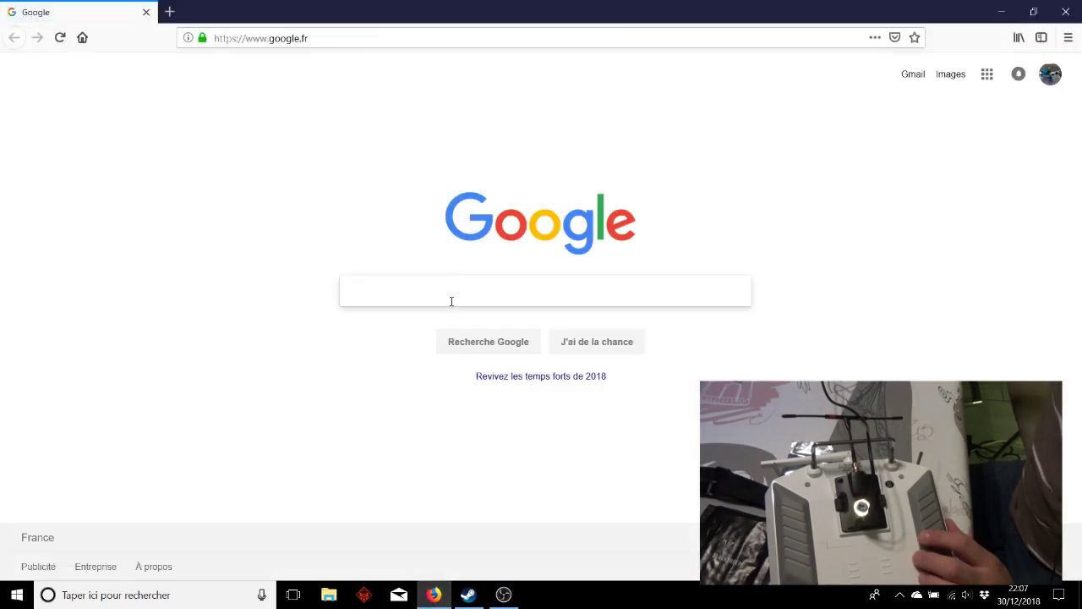
text(tbs)
text( qua)
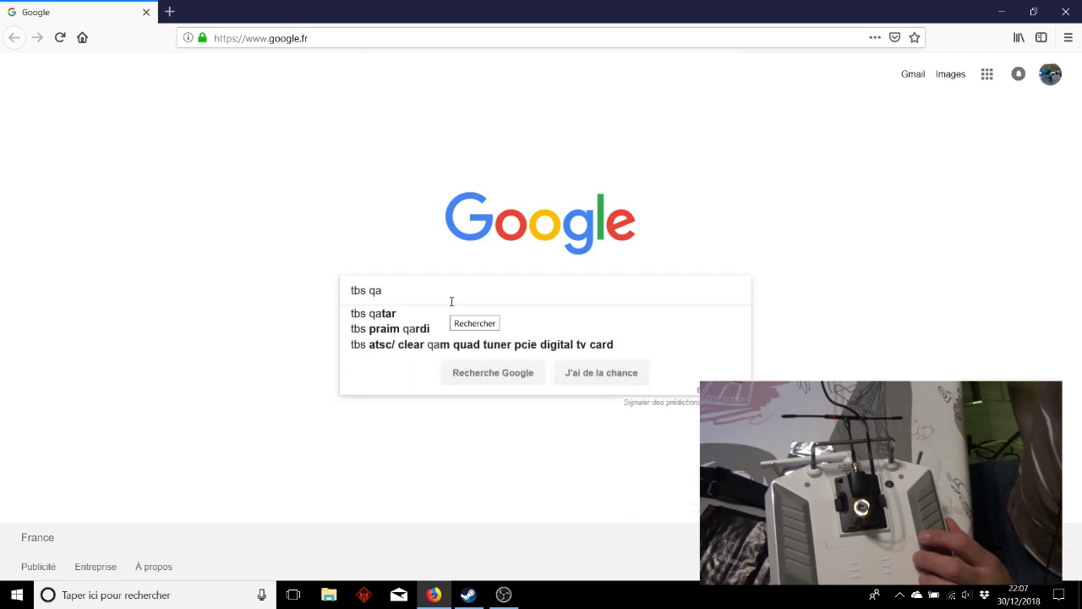
key(BackSpace)
key(BackSpace)
key(BackSpace)
text(agent)
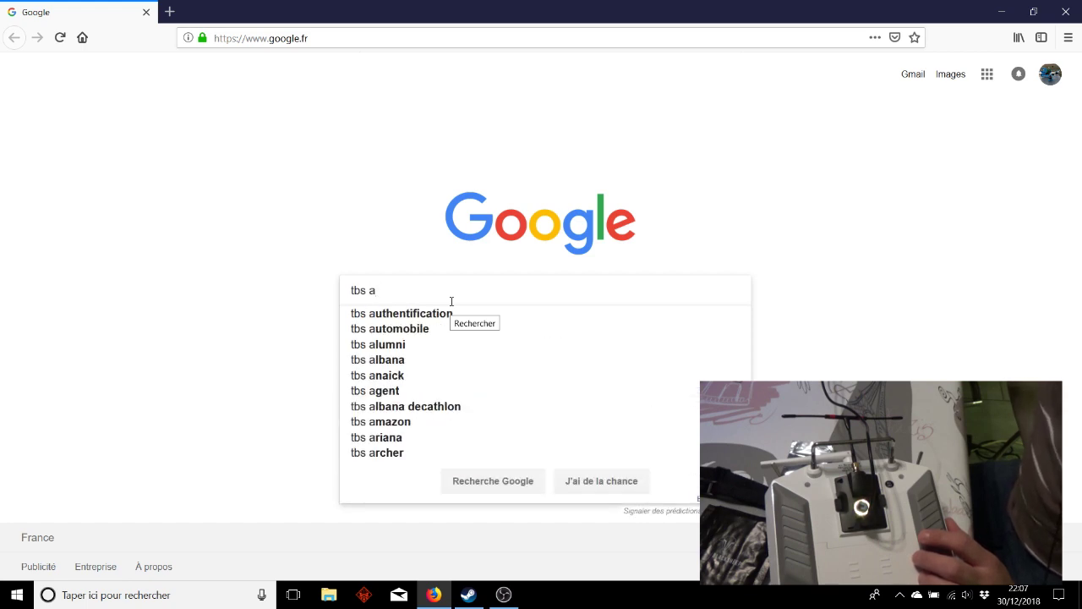
key(Return)
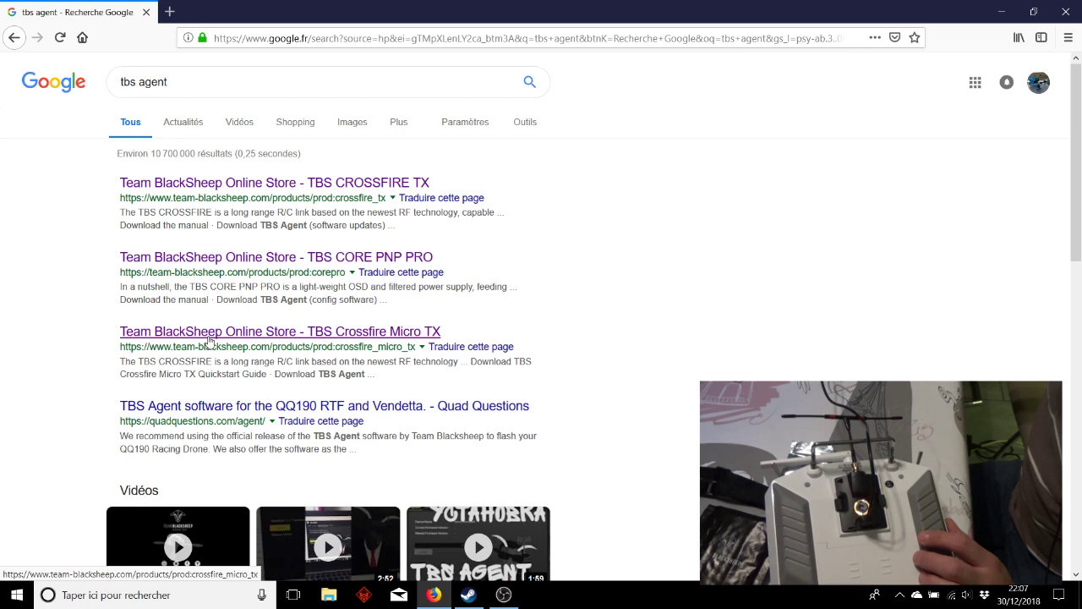
Step: Open the TBS Crossfire Micro TX store page from the results and go to the Team BlackSheep support site
click(220, 335)
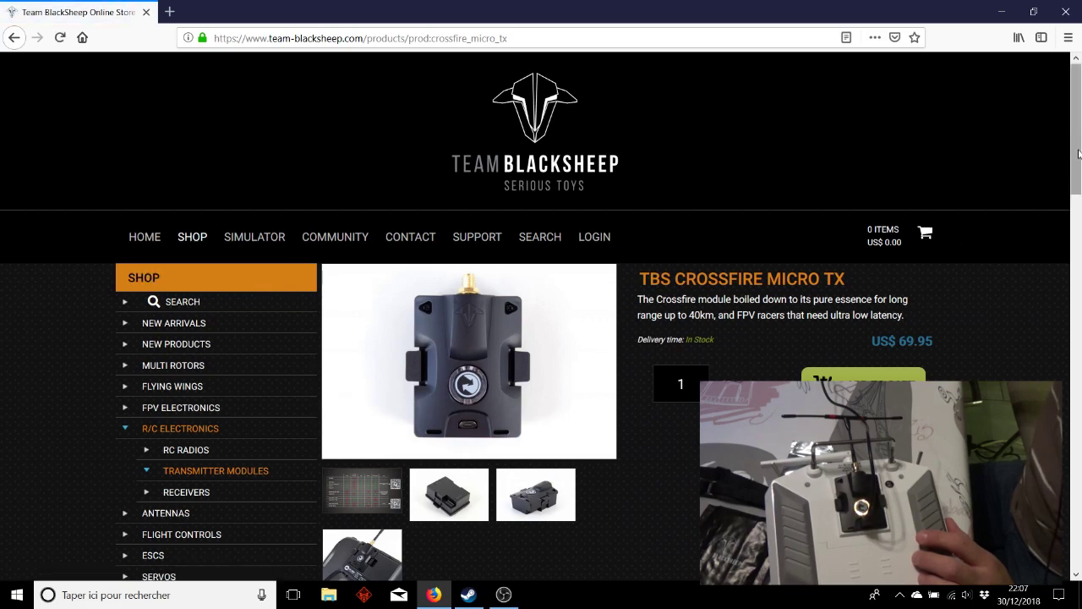
scroll(1072, 193, down, 3)
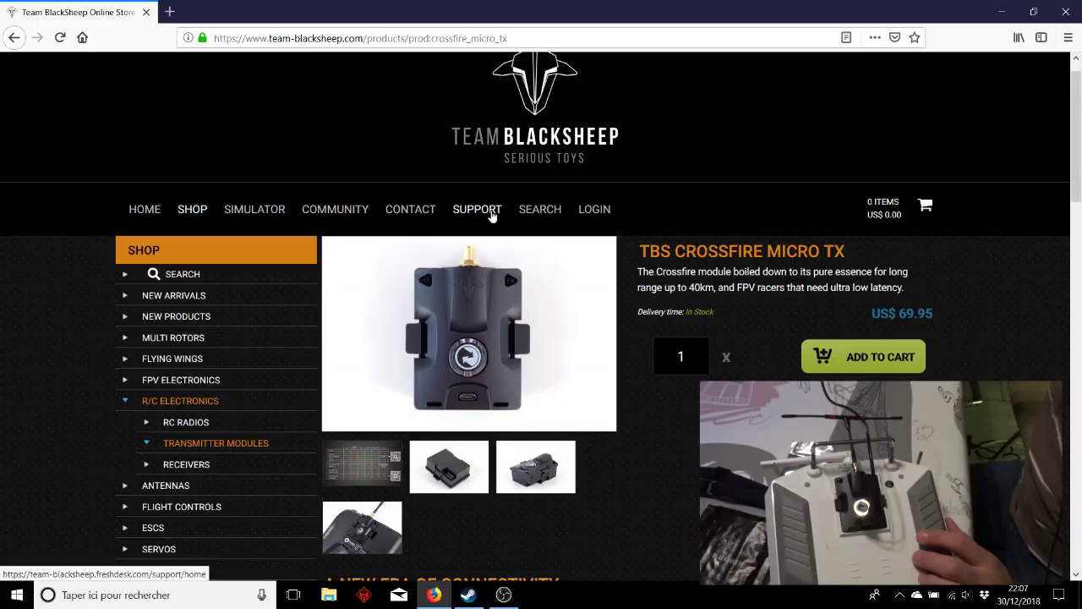
drag(1072, 136, 1044, 131)
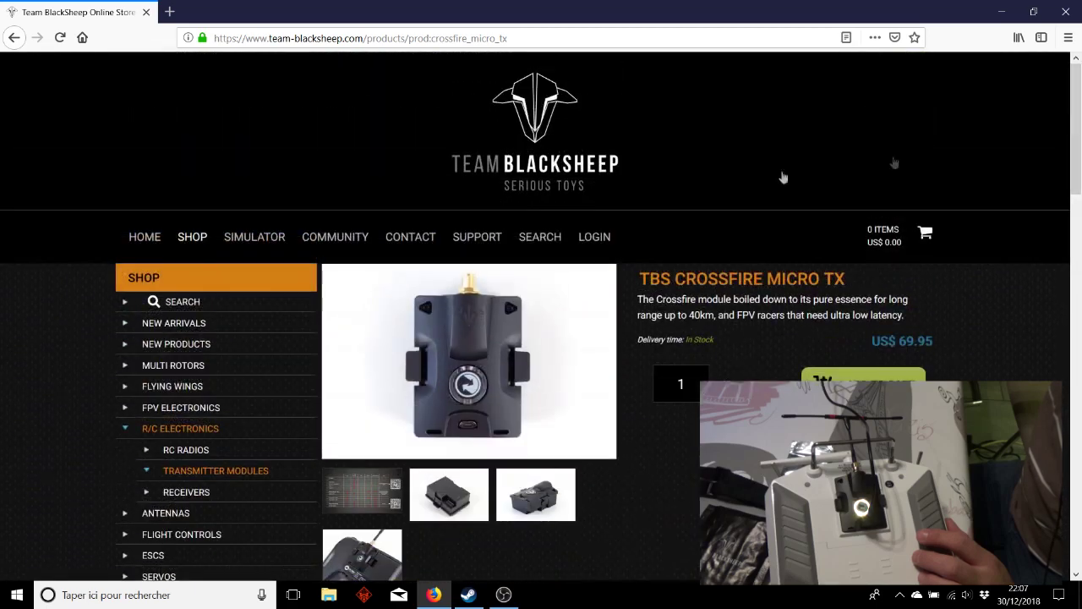
click(477, 247)
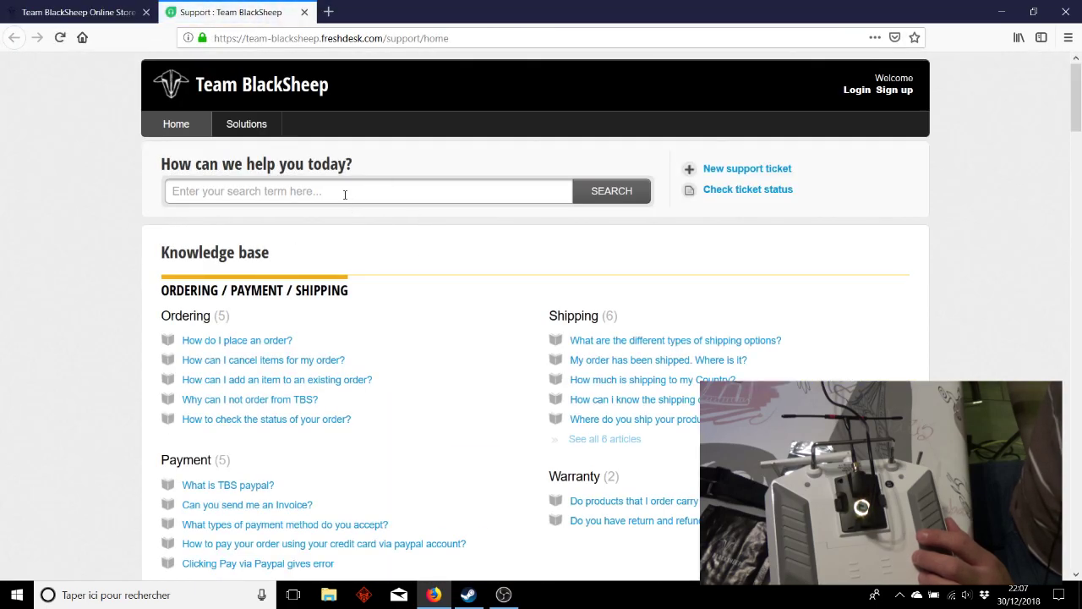
Step: Search the support site for "tbs agent" and open the TBS Agent article
click(345, 195)
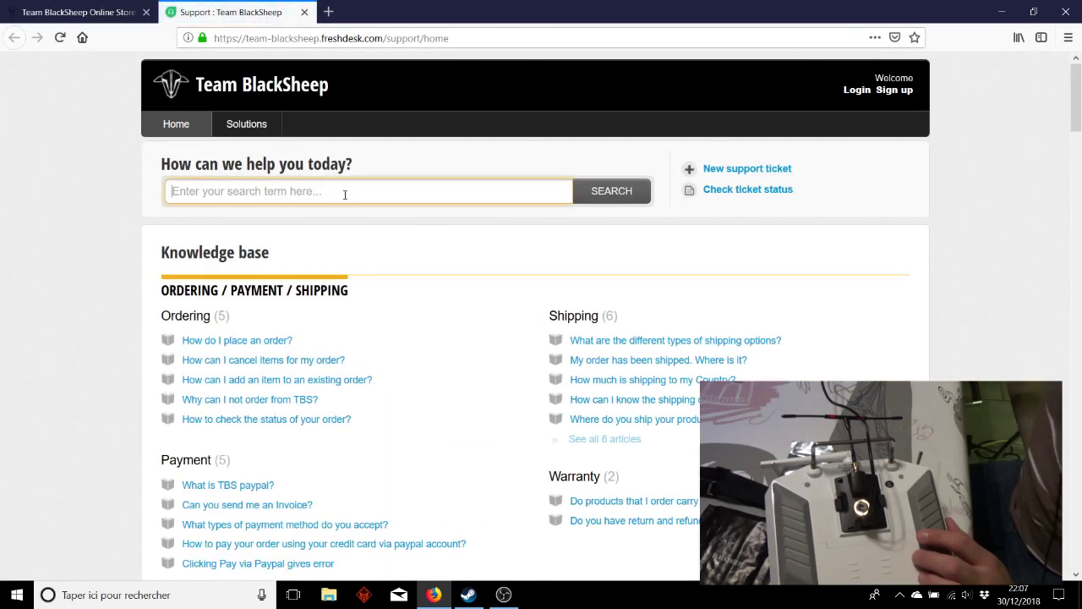
text(tbs agent)
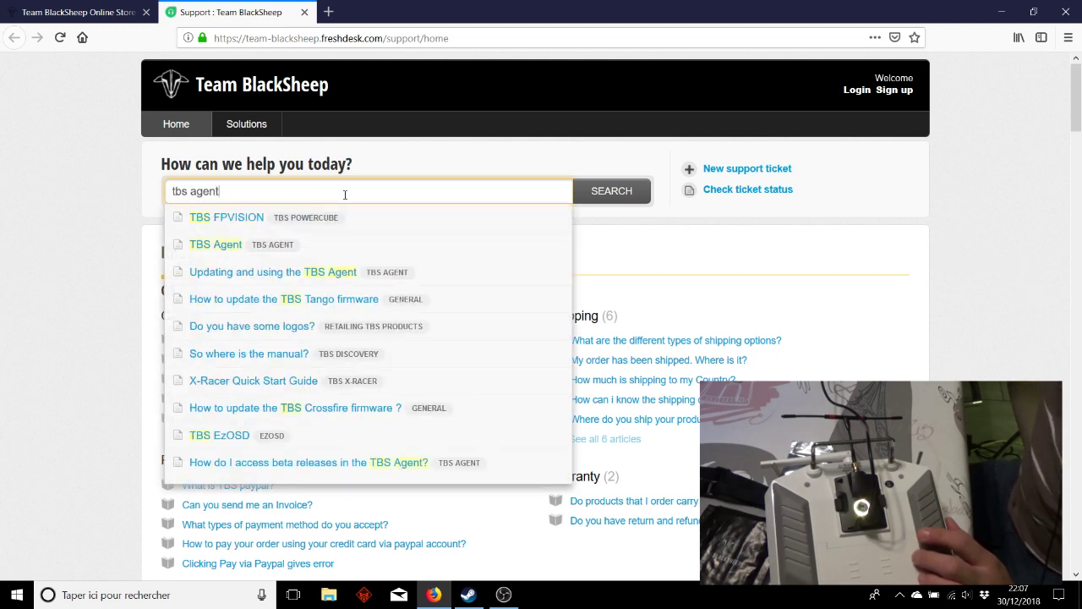
click(220, 225)
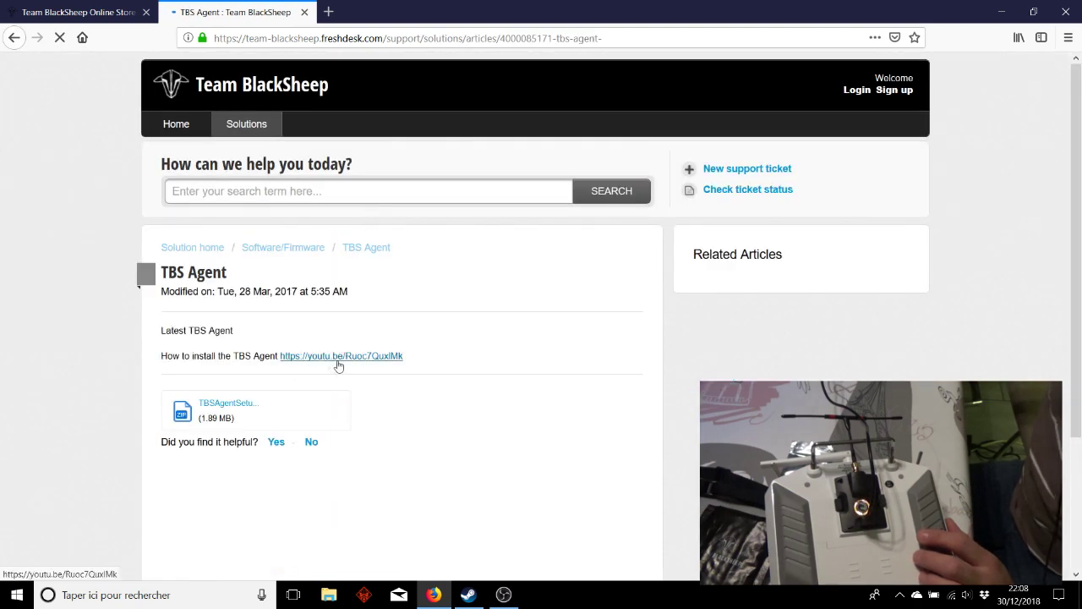
Step: Request the TBSAgentSetup.zip download from the article, cancel it, and put the browser away
click(216, 404)
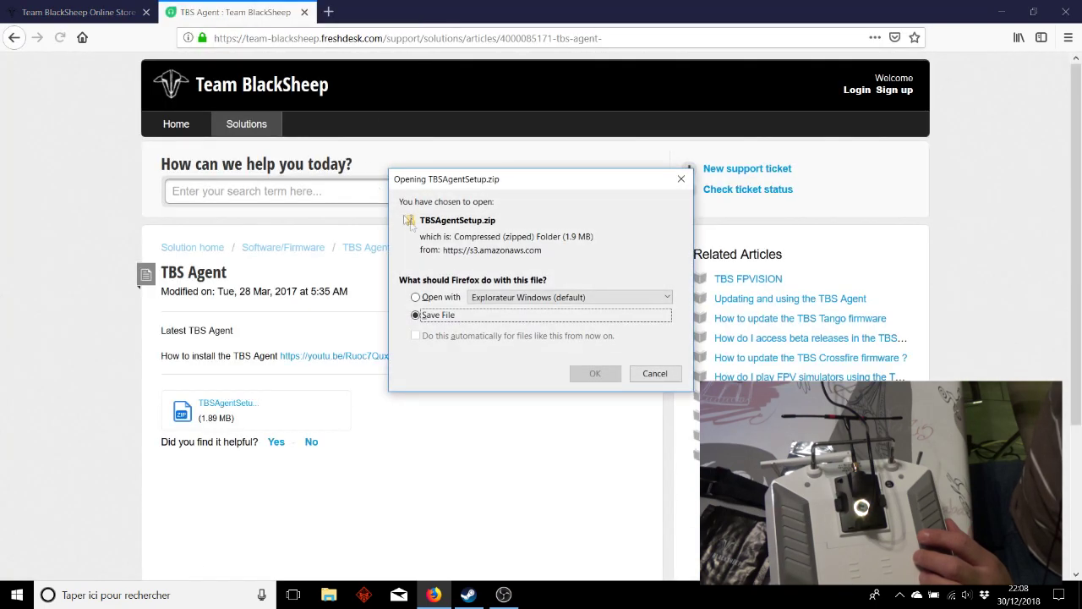
click(653, 373)
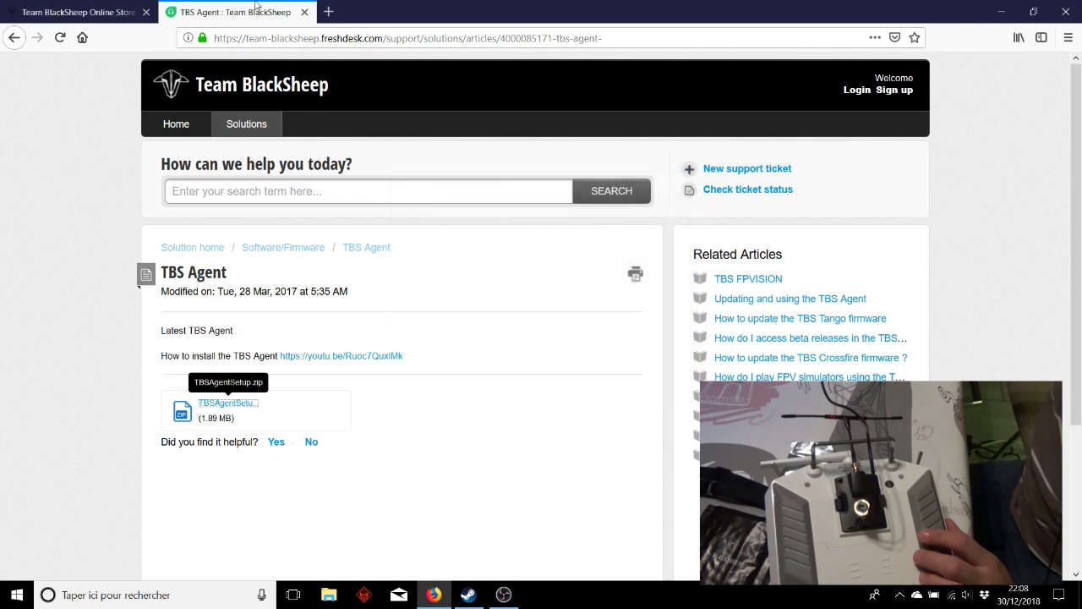
click(305, 13)
click(1001, 12)
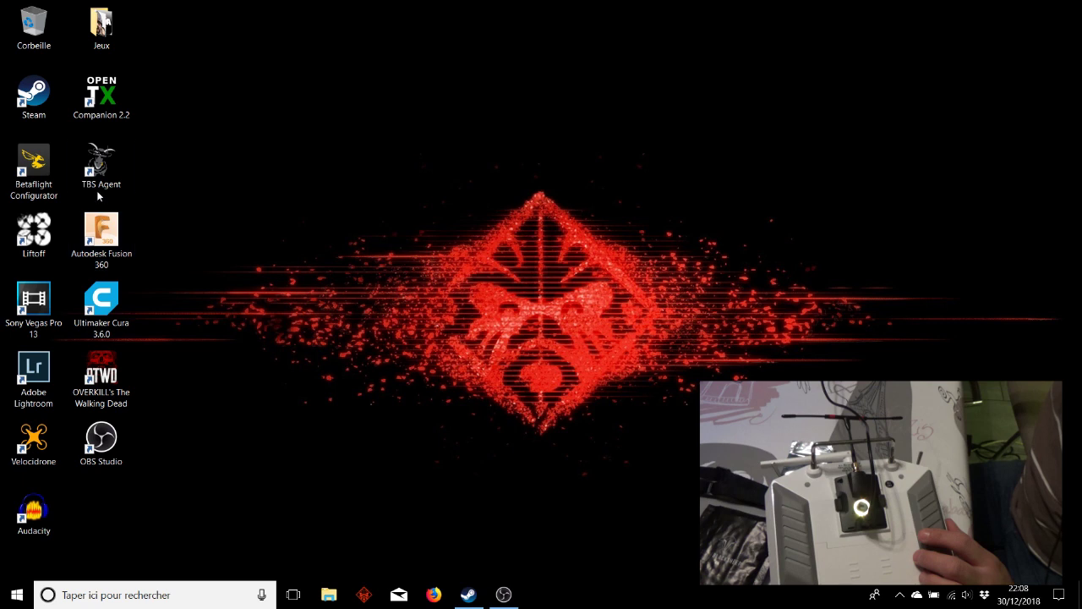
Step: Launch TBS Agent, update the connected Crossfire Micro TX to firmware XF Micro TX v2.41, and close the program
click(112, 161)
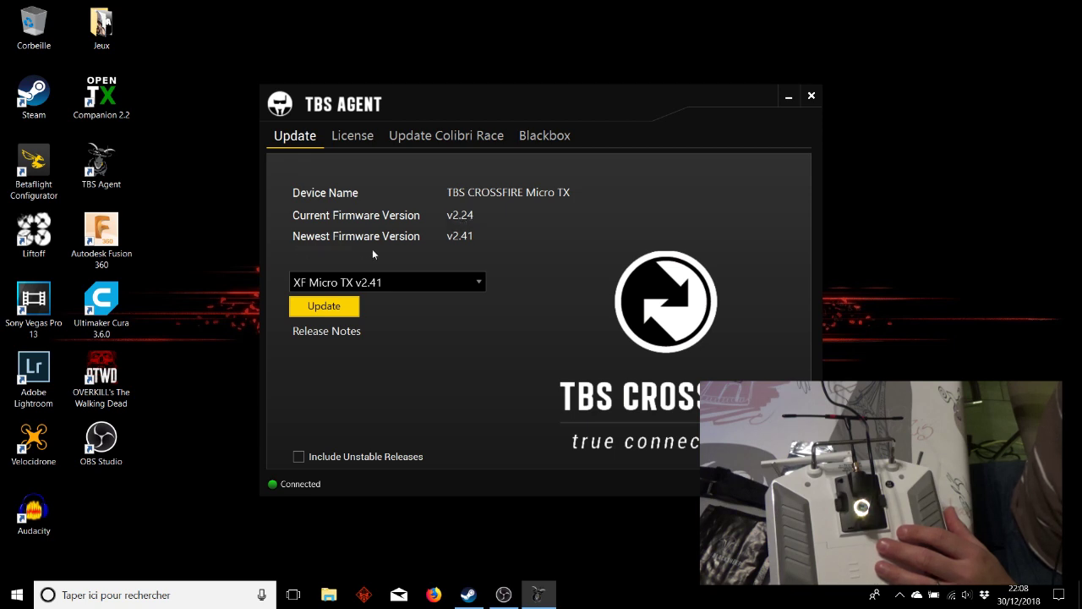
click(481, 285)
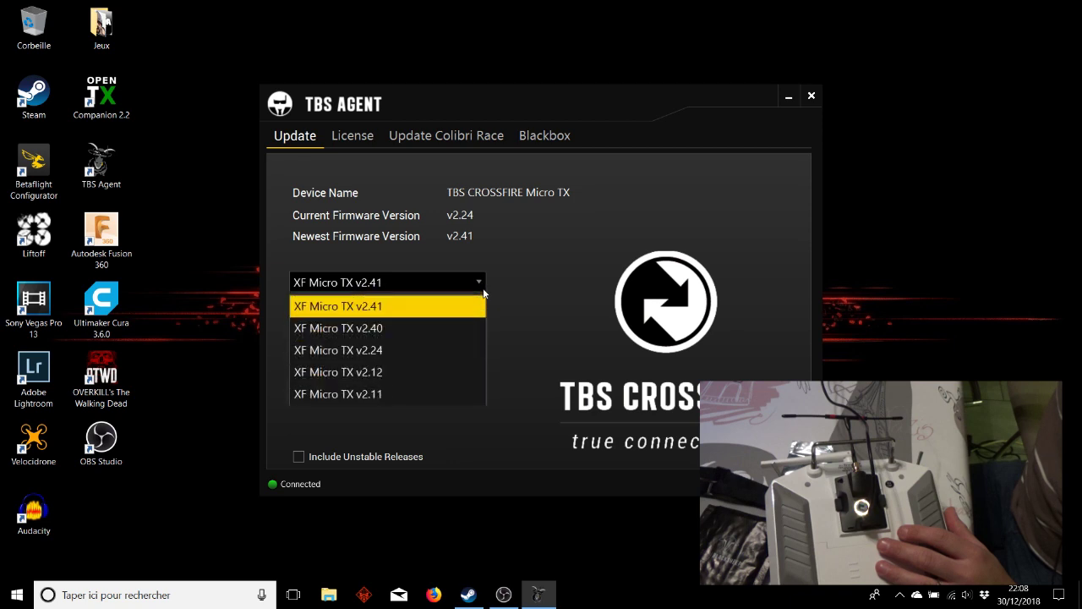
click(431, 306)
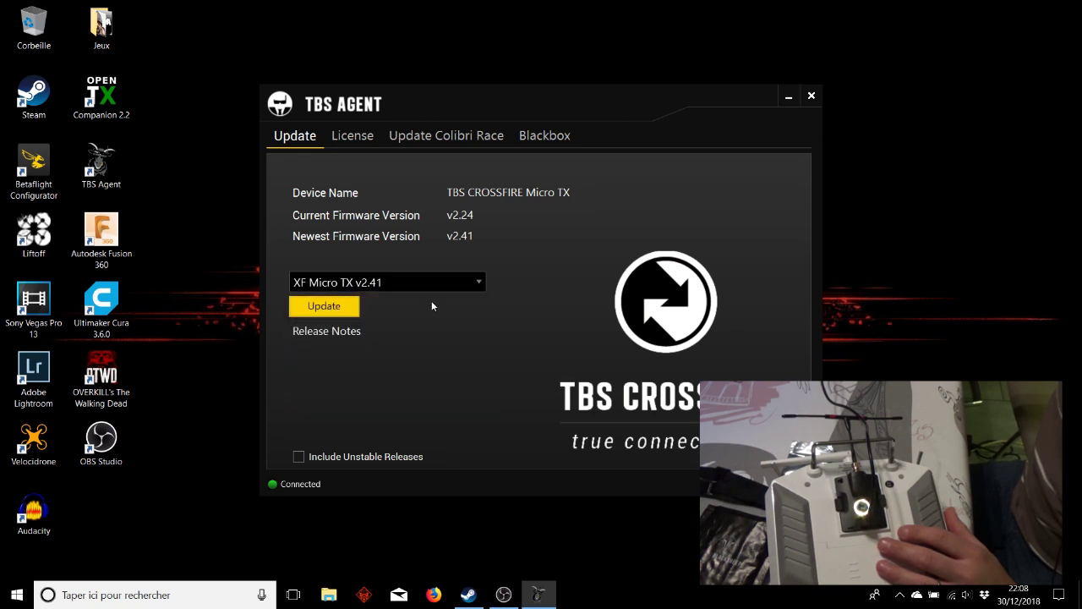
click(322, 307)
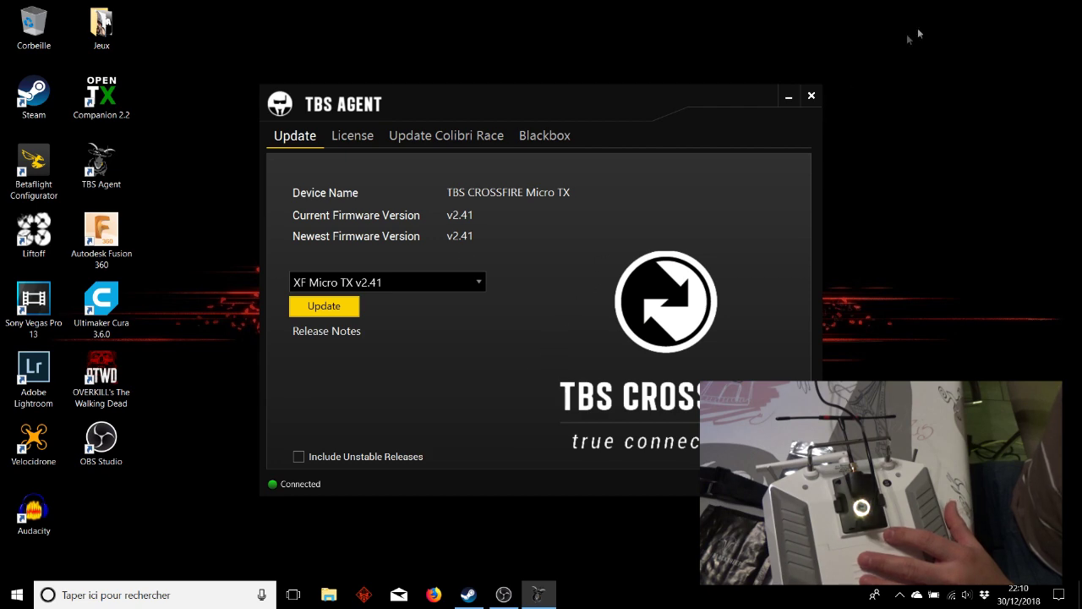
click(810, 97)
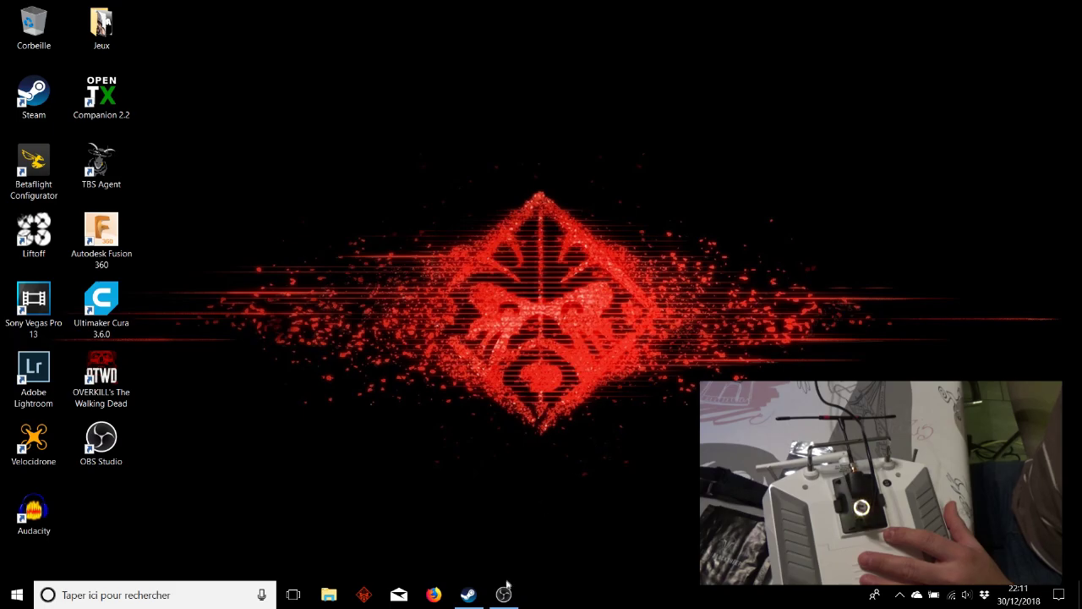